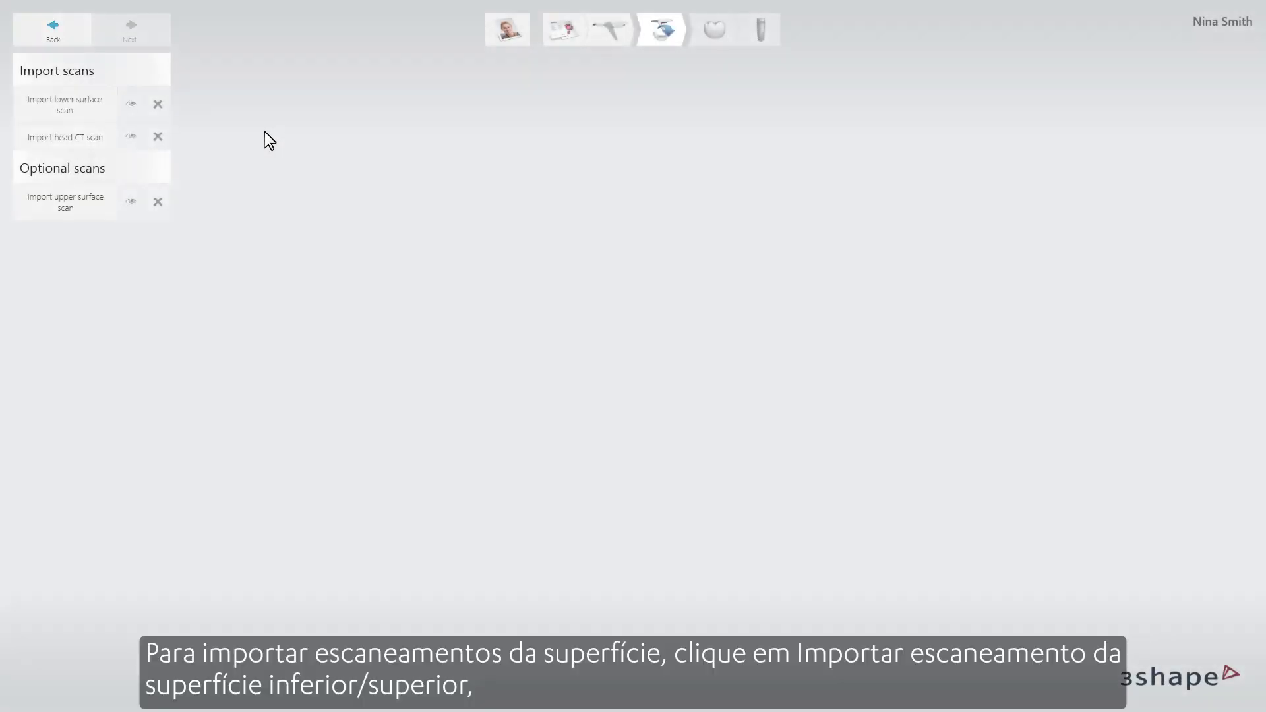
Step: Import the LowerJawScan surface scan and the first CTData file as the head CT scan
{"action": "left_click", "coordinate": [86, 108]}
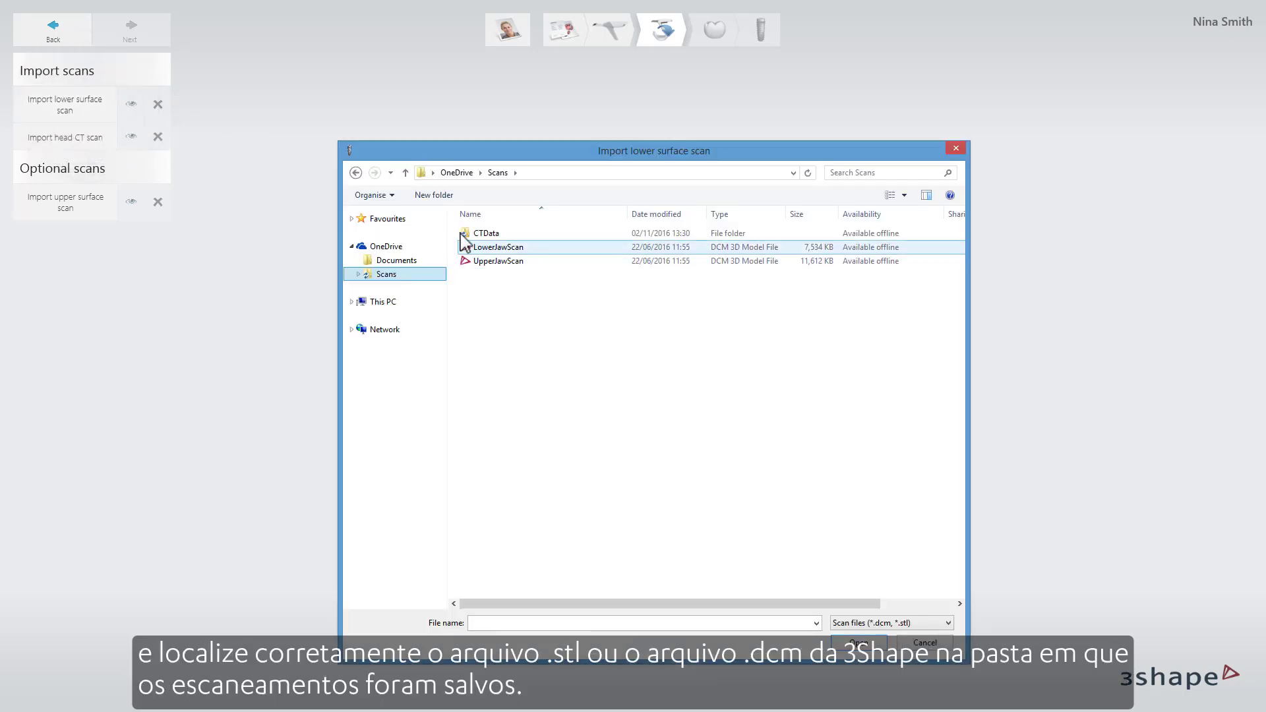
{"action": "double_click", "coordinate": [500, 248]}
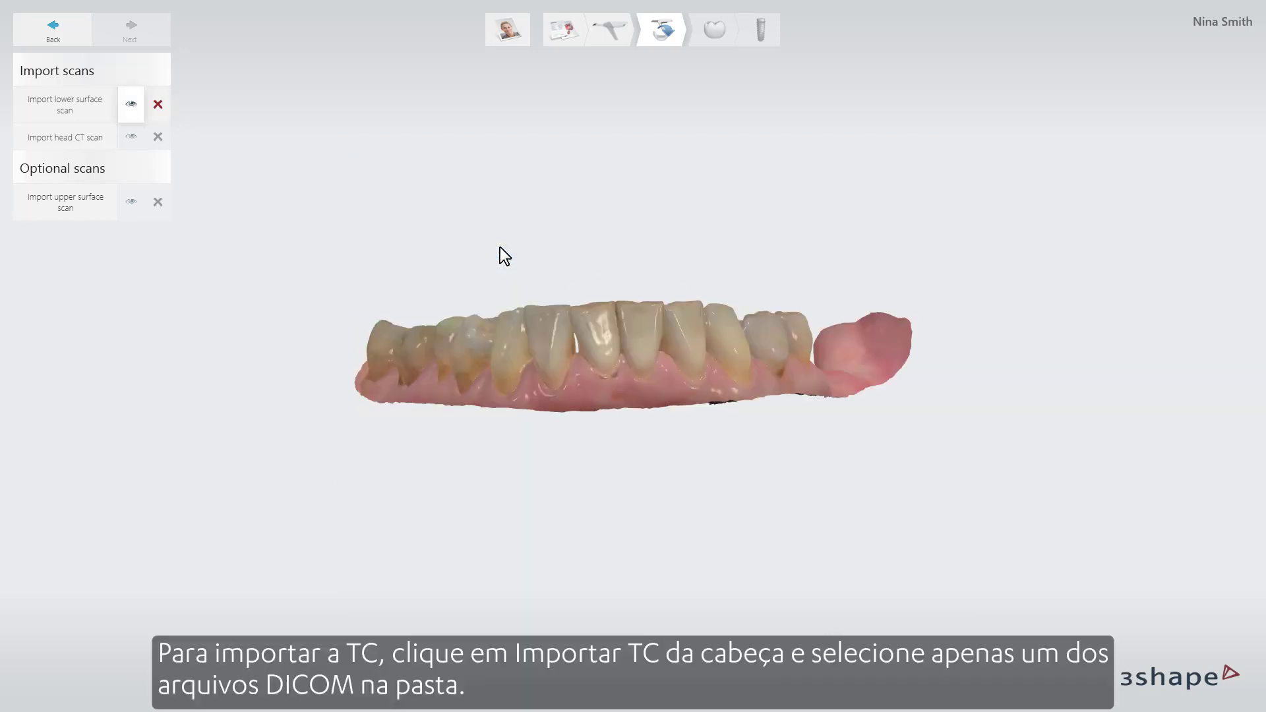
{"action": "left_click", "coordinate": [84, 140]}
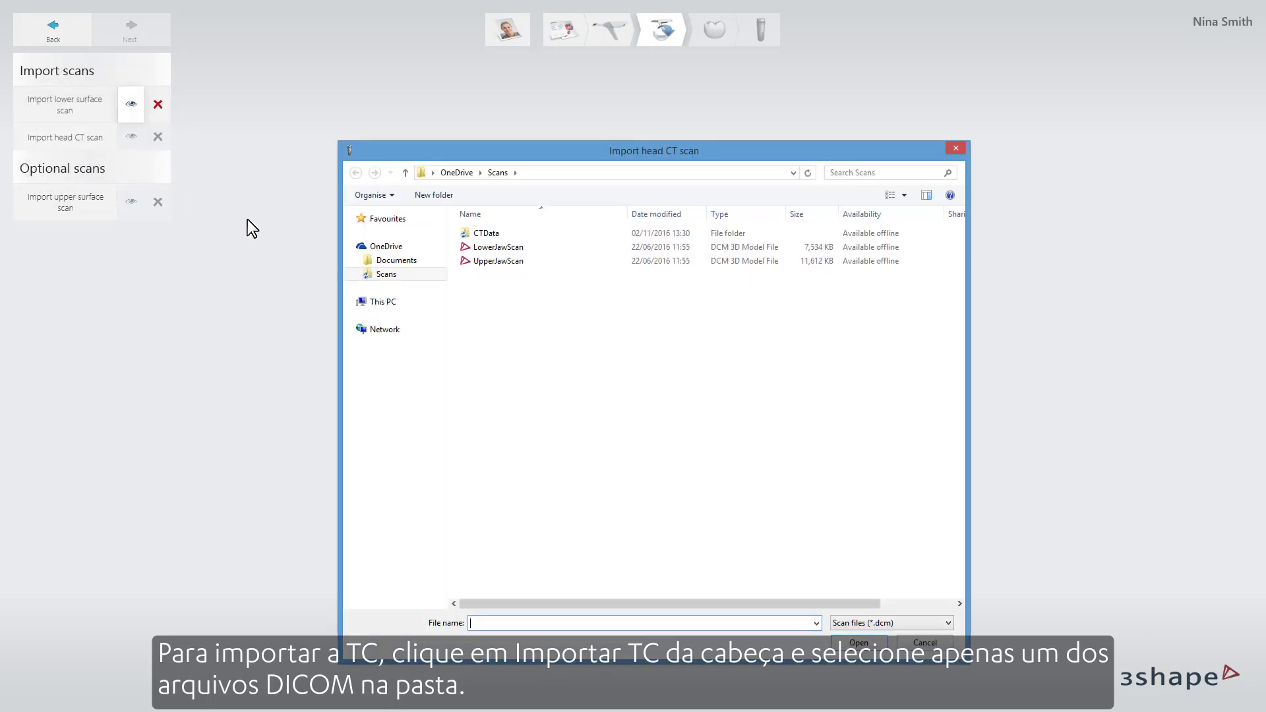
{"action": "double_click", "coordinate": [486, 234]}
{"action": "left_click", "coordinate": [855, 627]}
{"action": "left_click", "coordinate": [858, 647]}
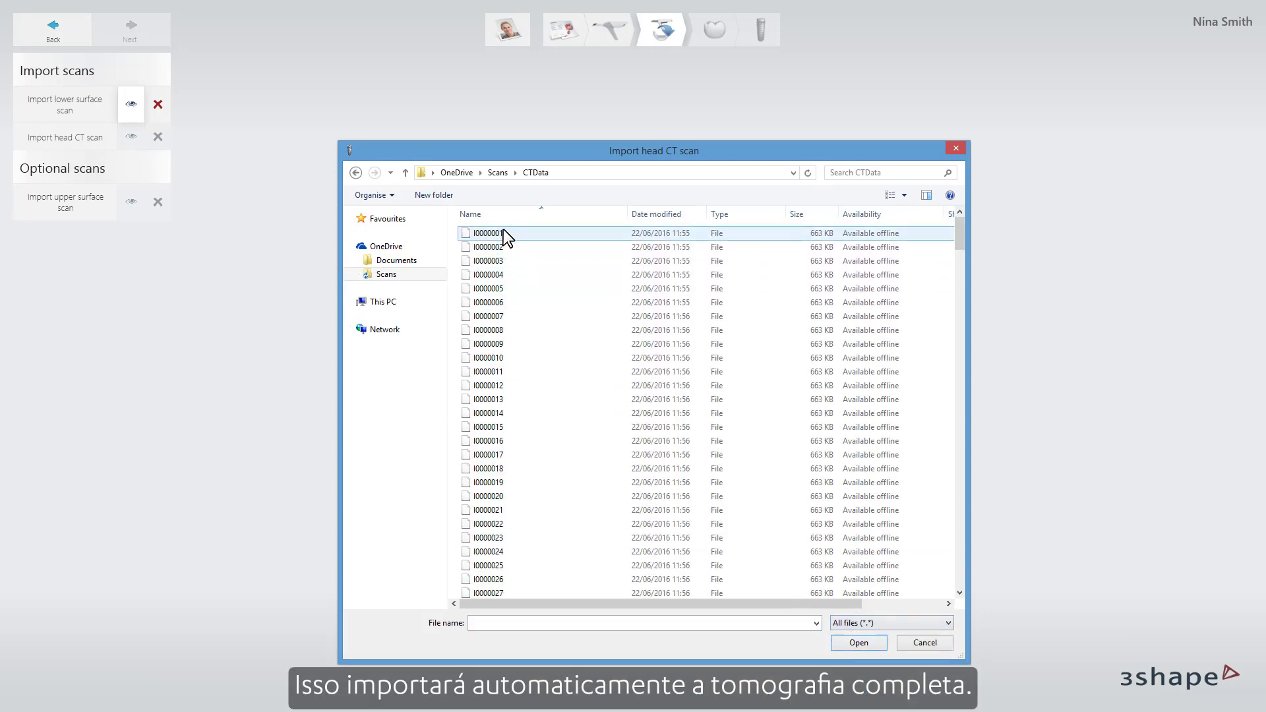
{"action": "double_click", "coordinate": [501, 232]}
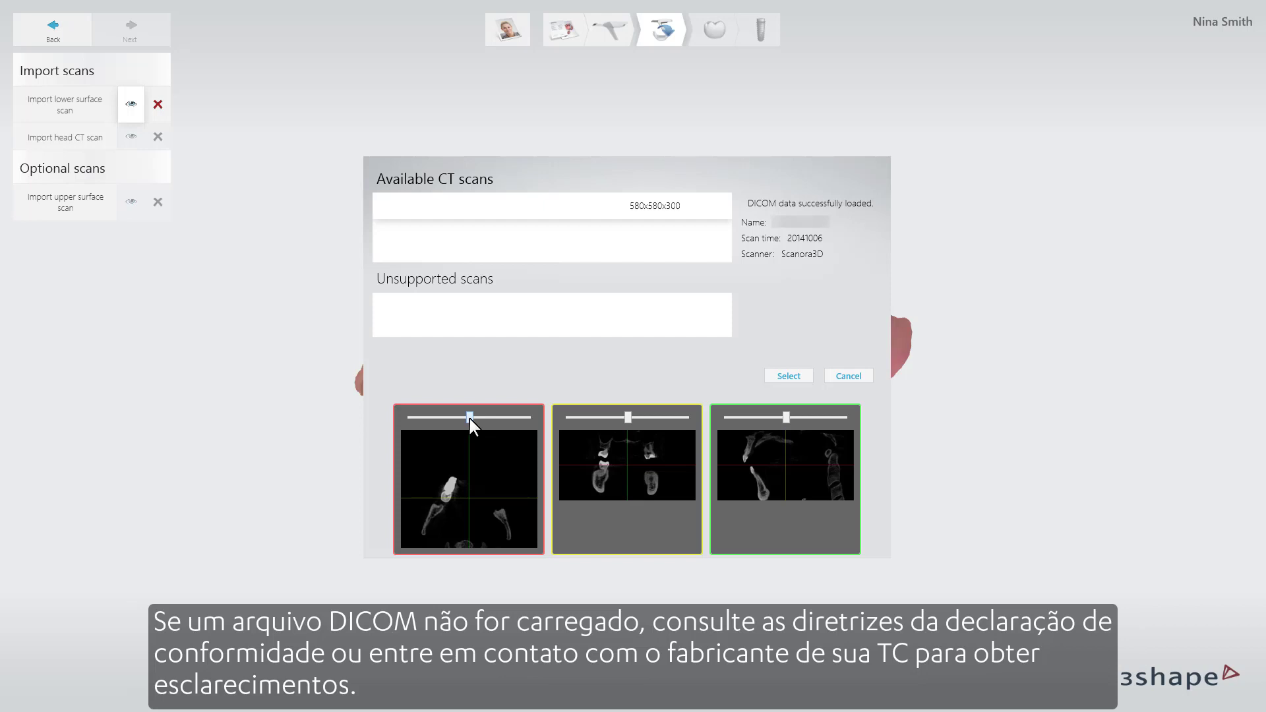
Step: Inspect the axial, coronal and sagittal CT slices, then accept the CT scan
{"action": "left_click_drag", "start_coordinate": [470, 418], "coordinate": [496, 418]}
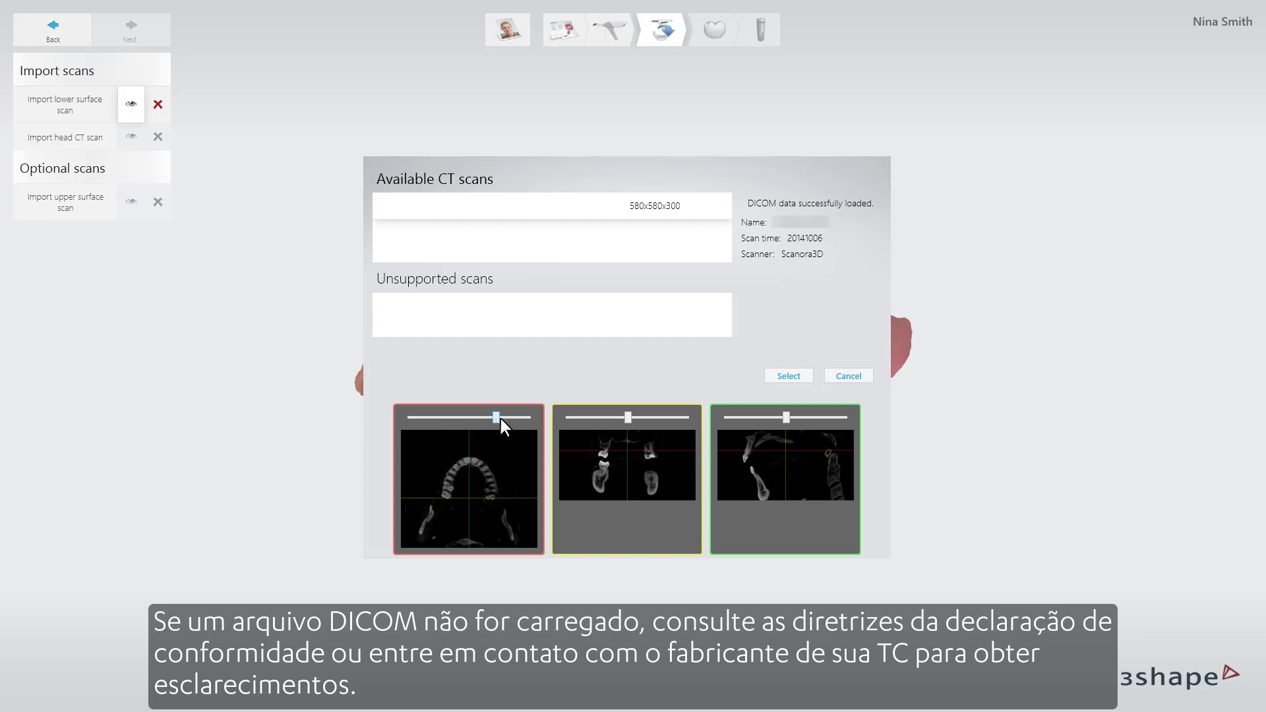
{"action": "mouse_move", "coordinate": [626, 418]}
{"action": "left_mouse_down"}
{"action": "mouse_move", "coordinate": [612, 417]}
{"action": "mouse_move", "coordinate": [648, 418]}
{"action": "mouse_move", "coordinate": [622, 418]}
{"action": "left_mouse_up"}
{"action": "mouse_move", "coordinate": [789, 421]}
{"action": "left_mouse_down"}
{"action": "mouse_move", "coordinate": [811, 420]}
{"action": "mouse_move", "coordinate": [779, 417]}
{"action": "left_mouse_up"}
{"action": "left_click", "coordinate": [786, 376]}
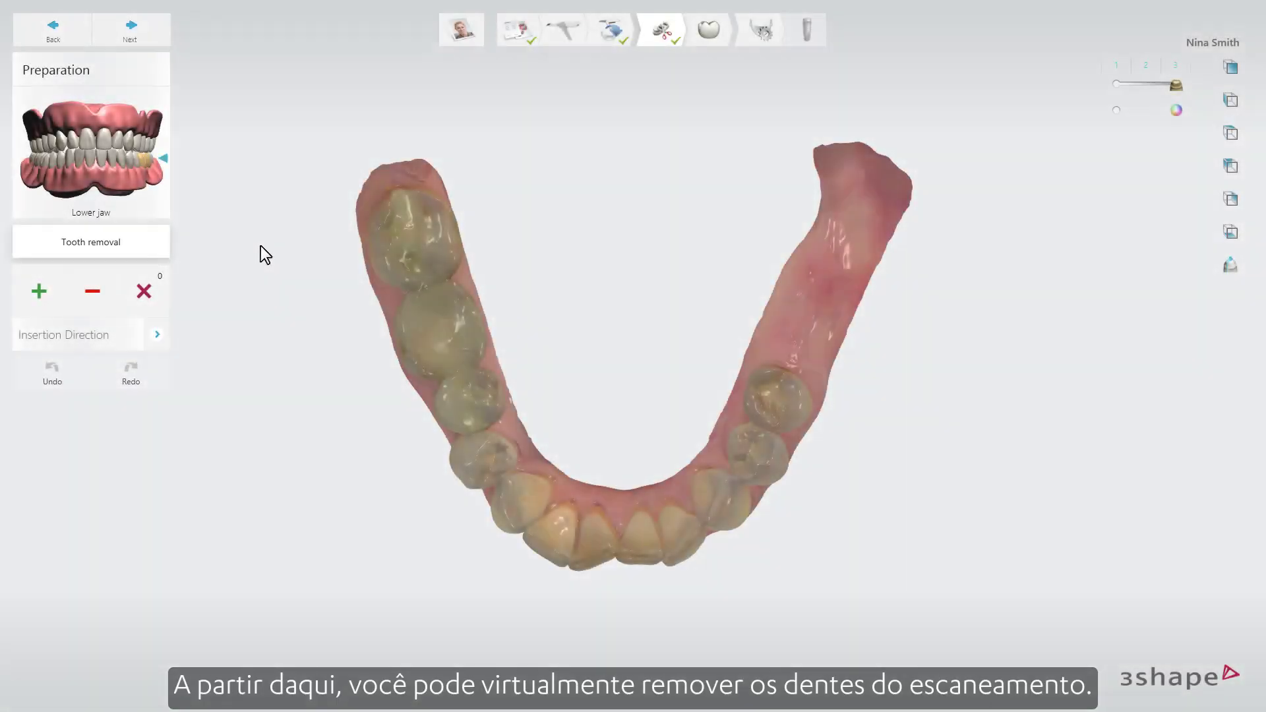
Step: Trace a tooth-removal outline around one lower tooth
{"action": "left_click", "coordinate": [49, 280]}
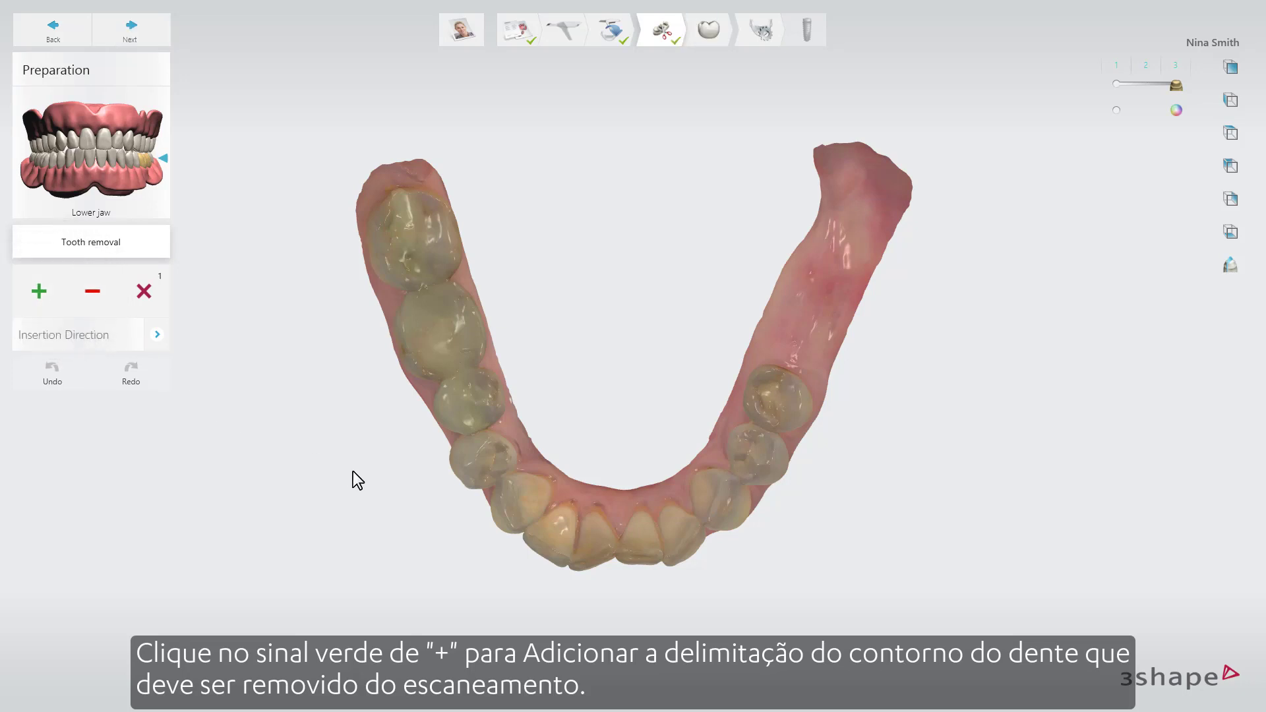
{"action": "right_click_drag", "start_coordinate": [769, 521], "coordinate": [591, 413]}
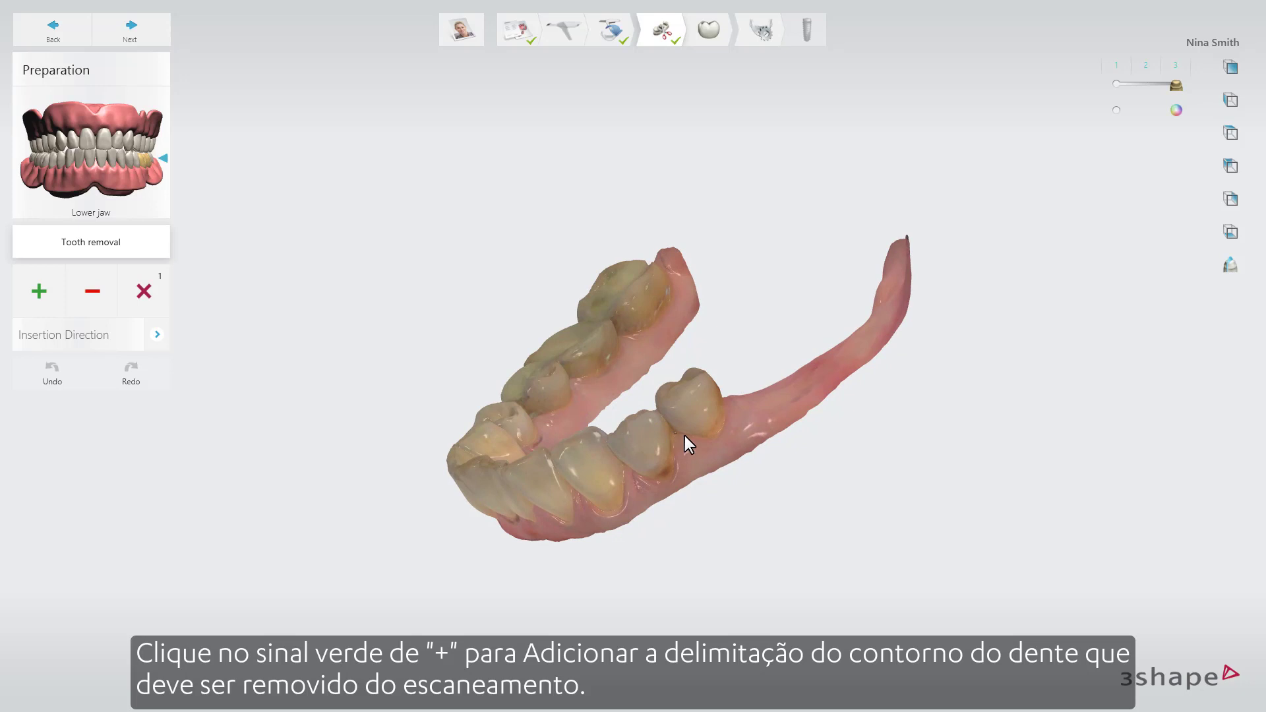
{"action": "left_click", "coordinate": [715, 438]}
{"action": "mouse_move", "coordinate": [716, 437]}
{"action": "right_mouse_down"}
{"action": "mouse_move", "coordinate": [734, 430]}
{"action": "mouse_move", "coordinate": [739, 456]}
{"action": "mouse_move", "coordinate": [716, 427]}
{"action": "right_mouse_up"}
{"action": "left_click", "coordinate": [716, 427]}
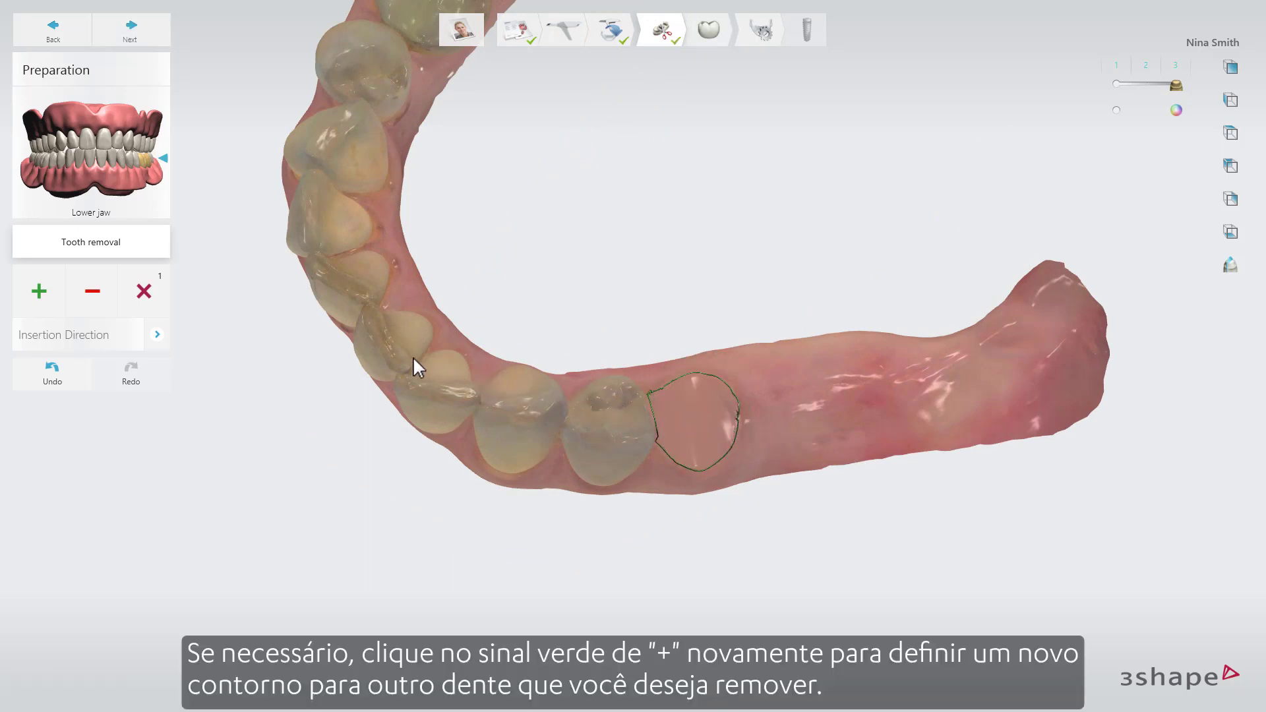
Step: Start a second outline, delete and restore it, then clear all removal outlines
{"action": "left_click", "coordinate": [49, 283]}
{"action": "right_click_drag", "start_coordinate": [540, 355], "coordinate": [540, 321]}
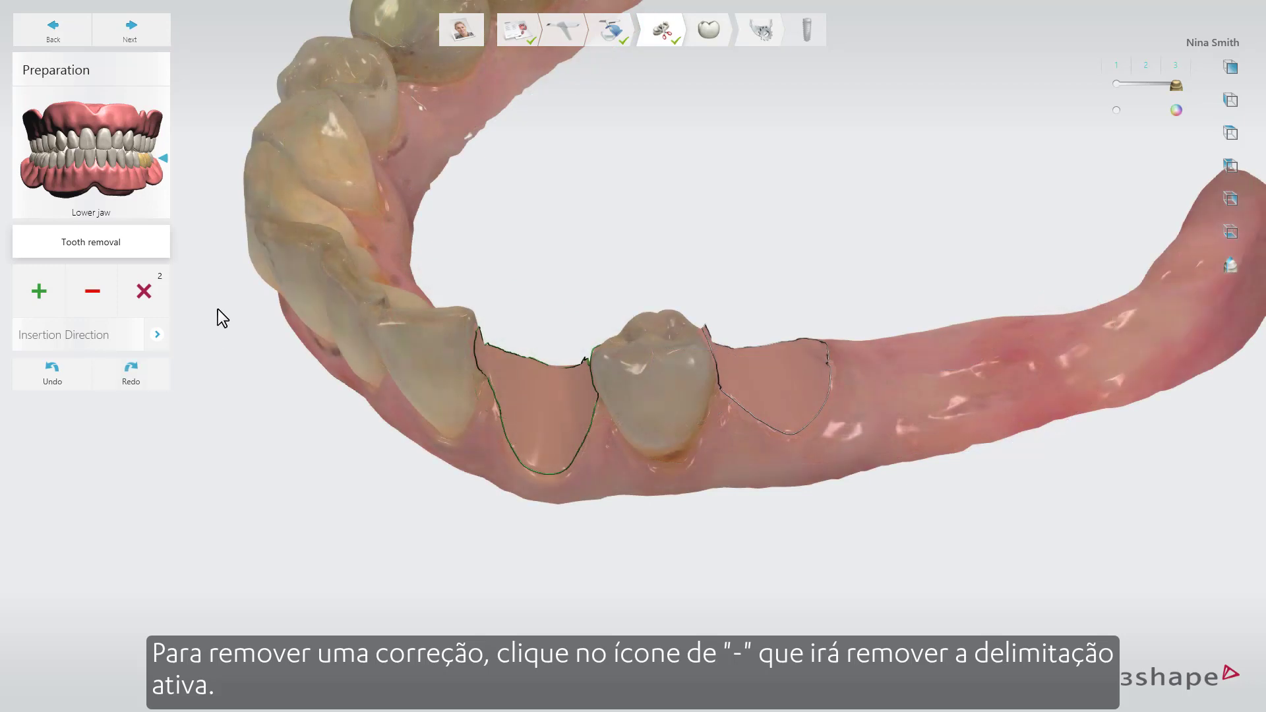
{"action": "left_click", "coordinate": [93, 290]}
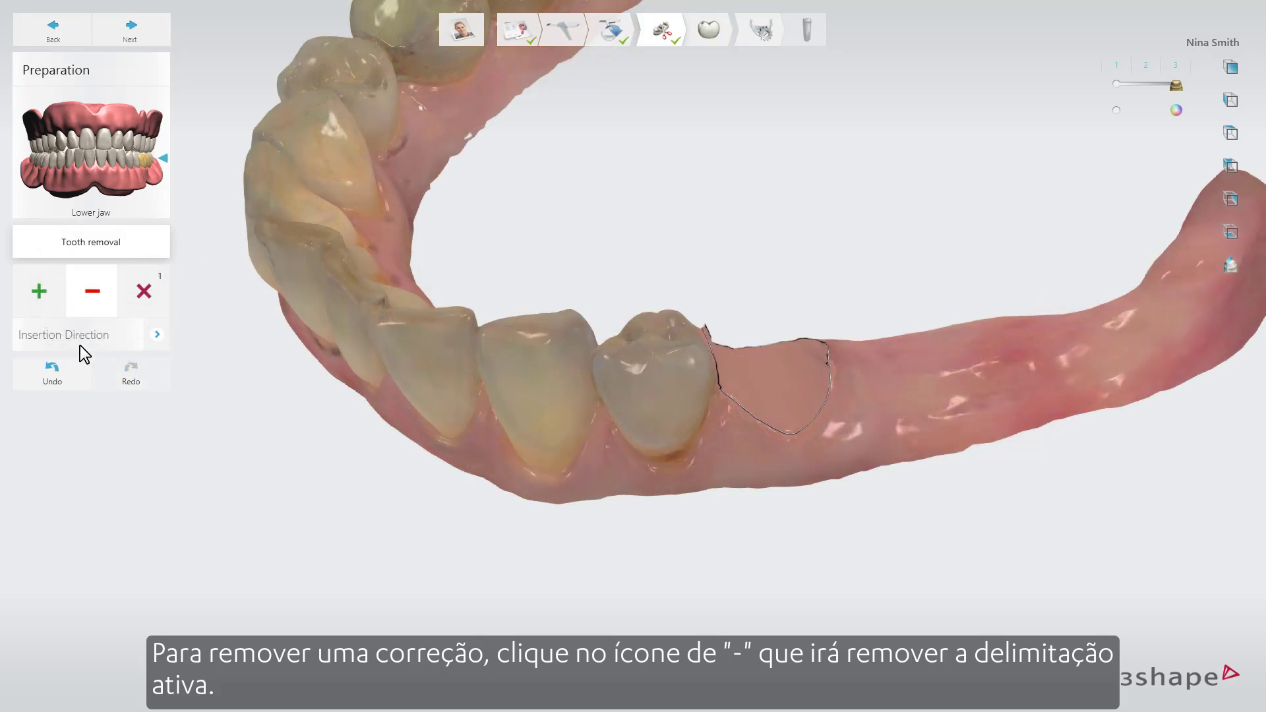
{"action": "left_click", "coordinate": [71, 372]}
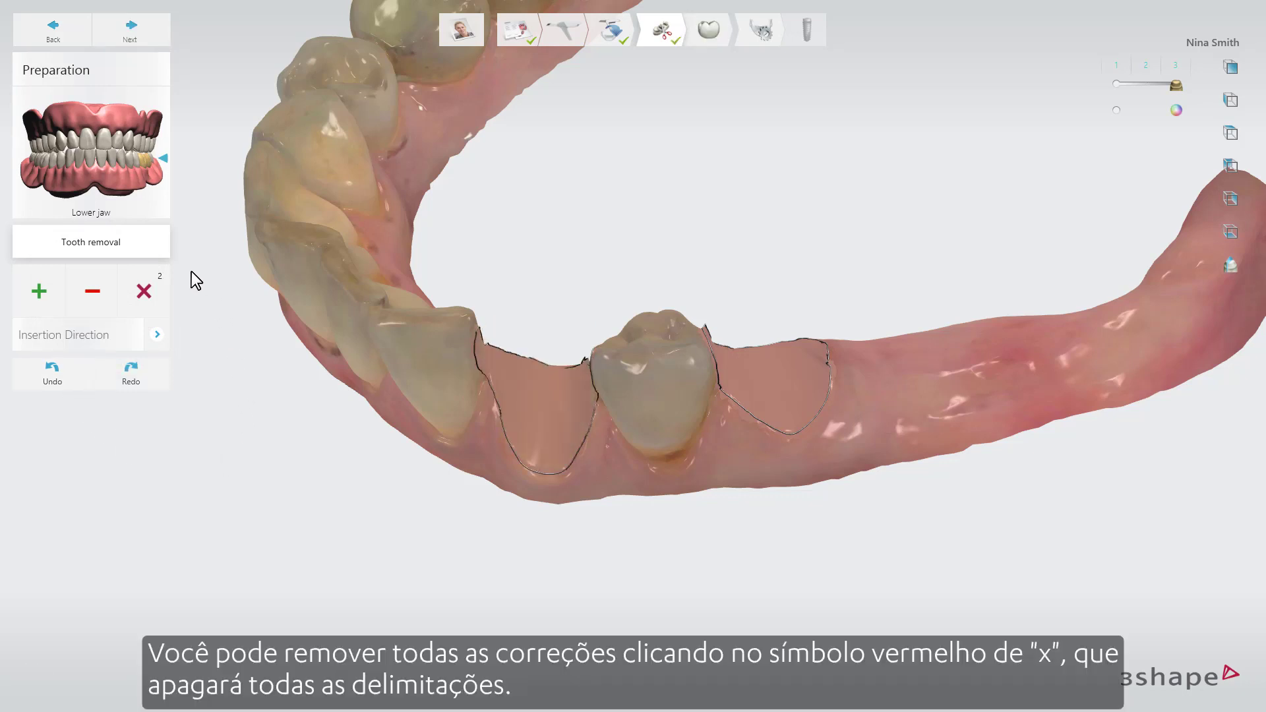
{"action": "left_click", "coordinate": [145, 291]}
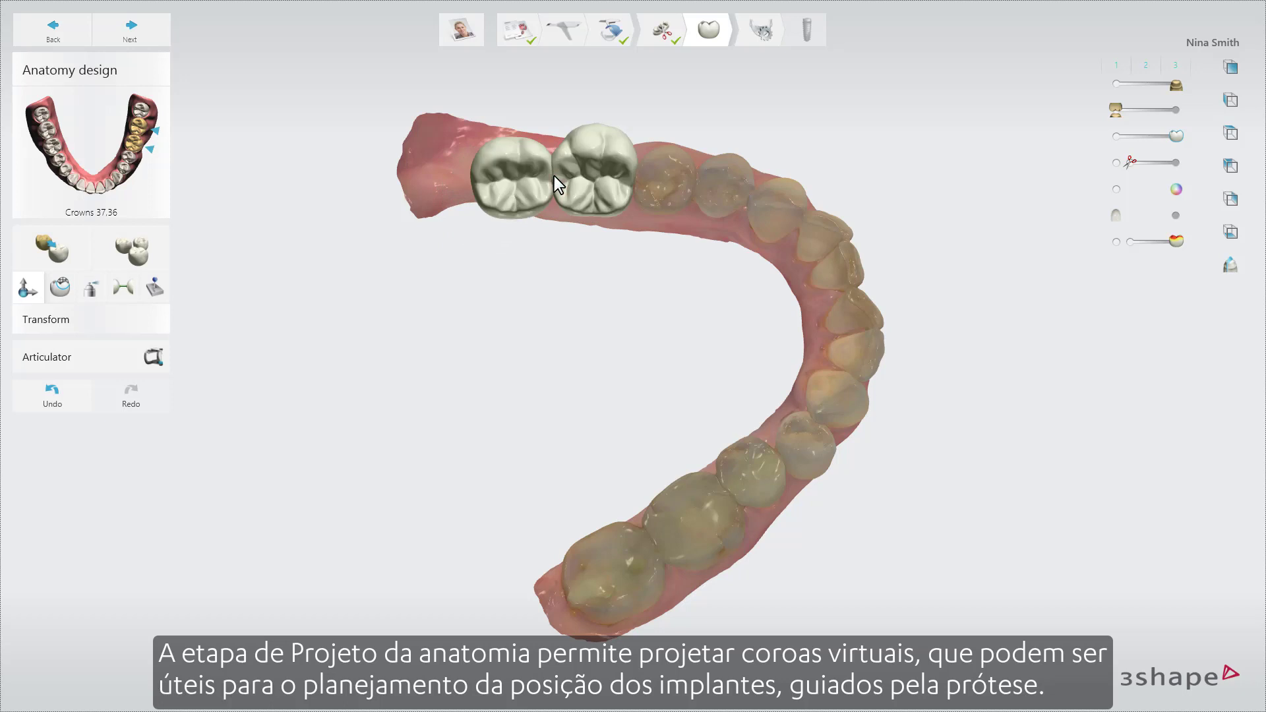
Step: Browse the smile library list and close it without changing the library
{"action": "left_click", "coordinate": [138, 254]}
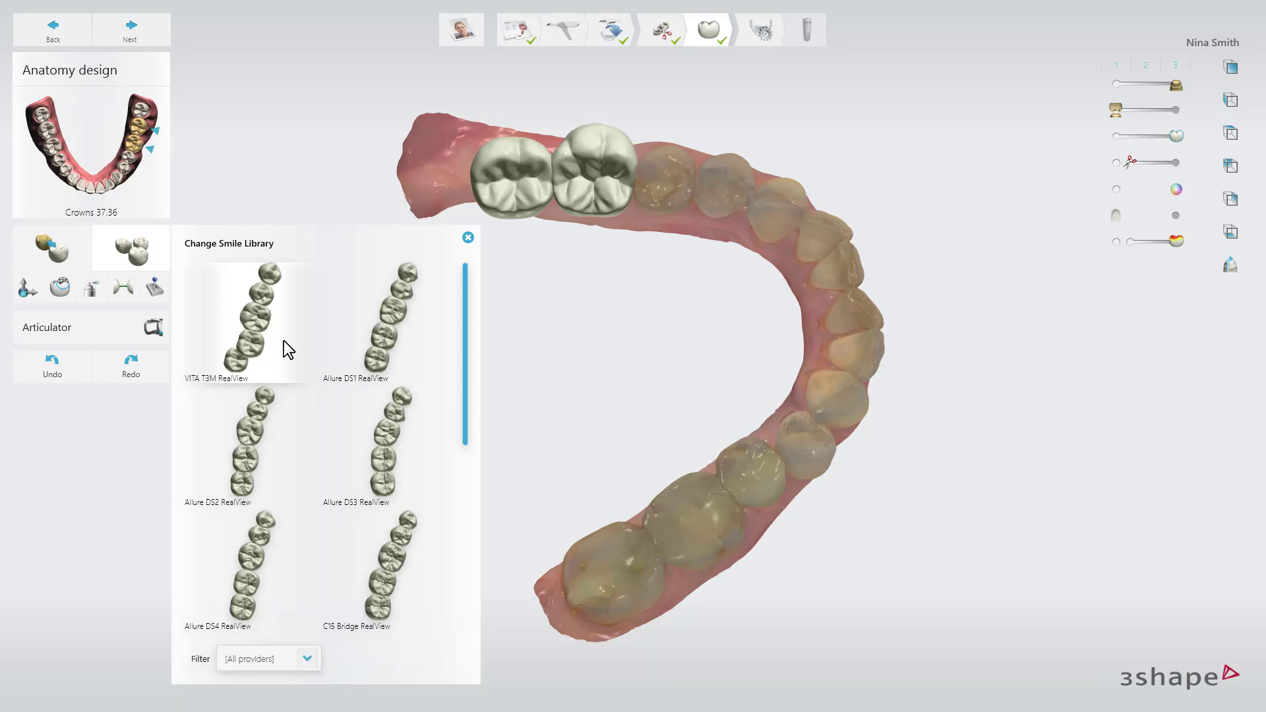
{"action": "left_click", "coordinate": [467, 237]}
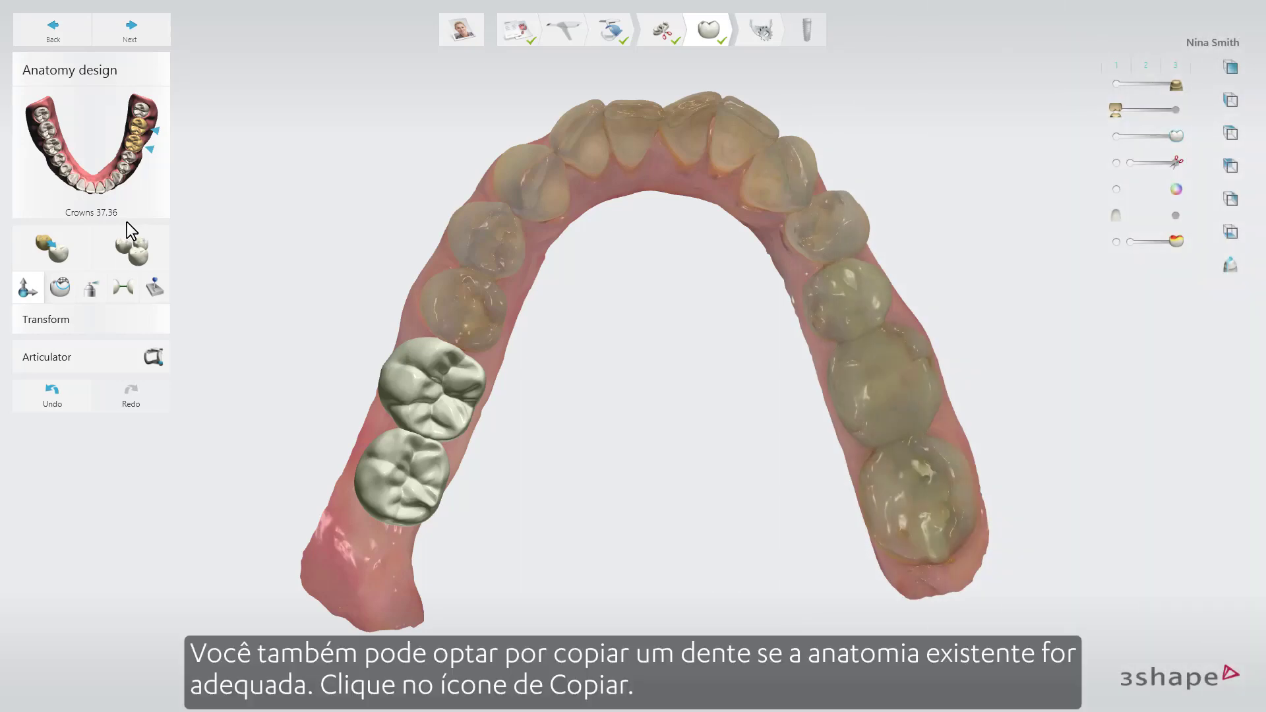
Step: Copy the right molar's shape, revert it, then slightly rotate and shift the crowns along the arch
{"action": "left_click", "coordinate": [61, 231]}
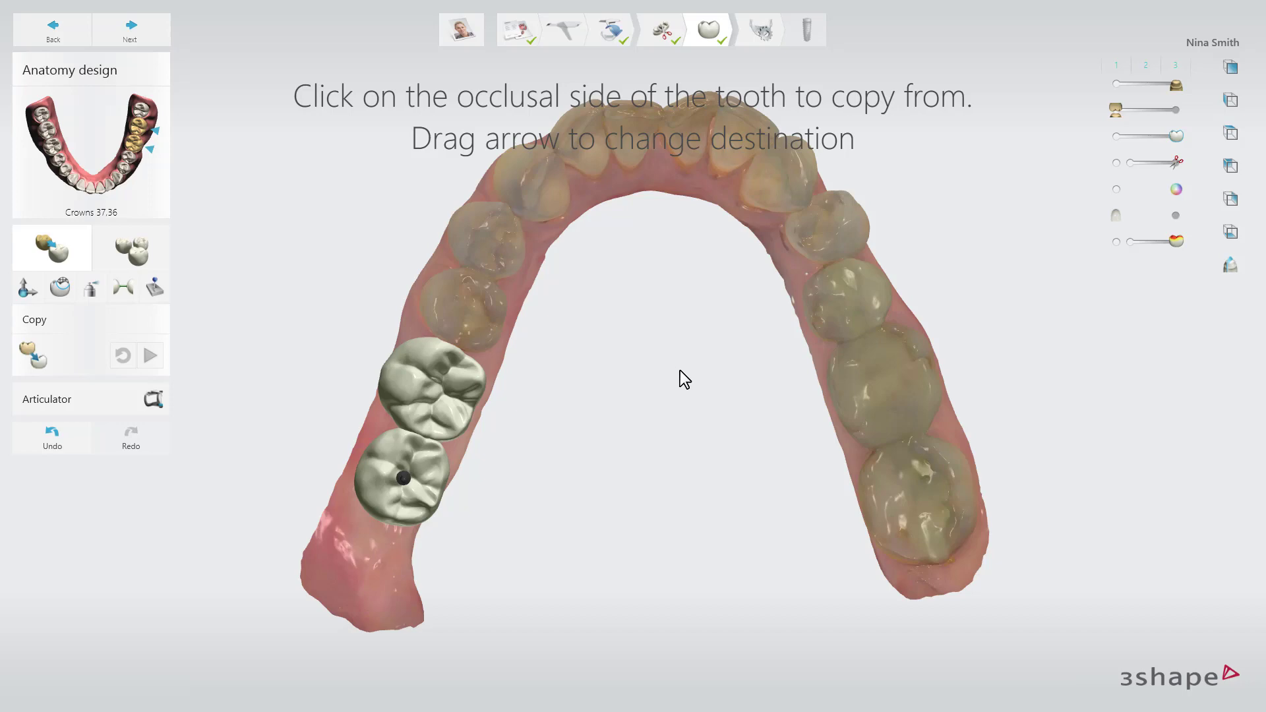
{"action": "left_click", "coordinate": [919, 501]}
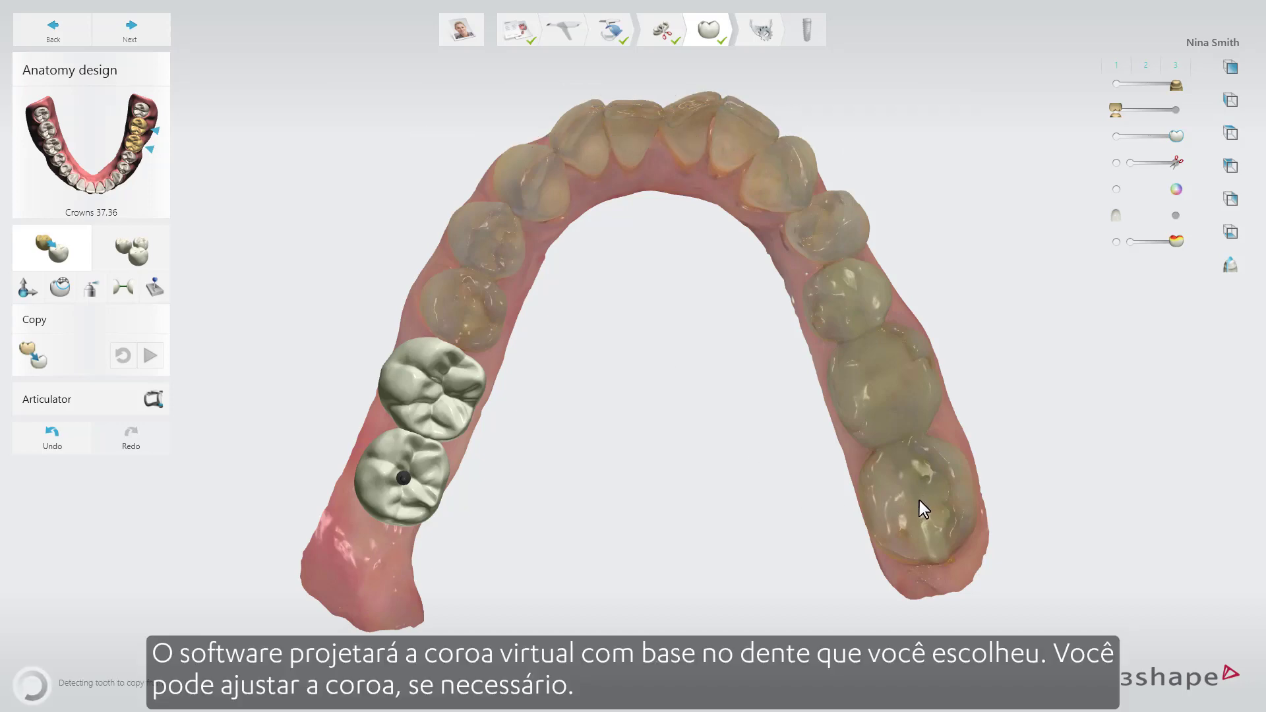
{"action": "left_click", "coordinate": [36, 444]}
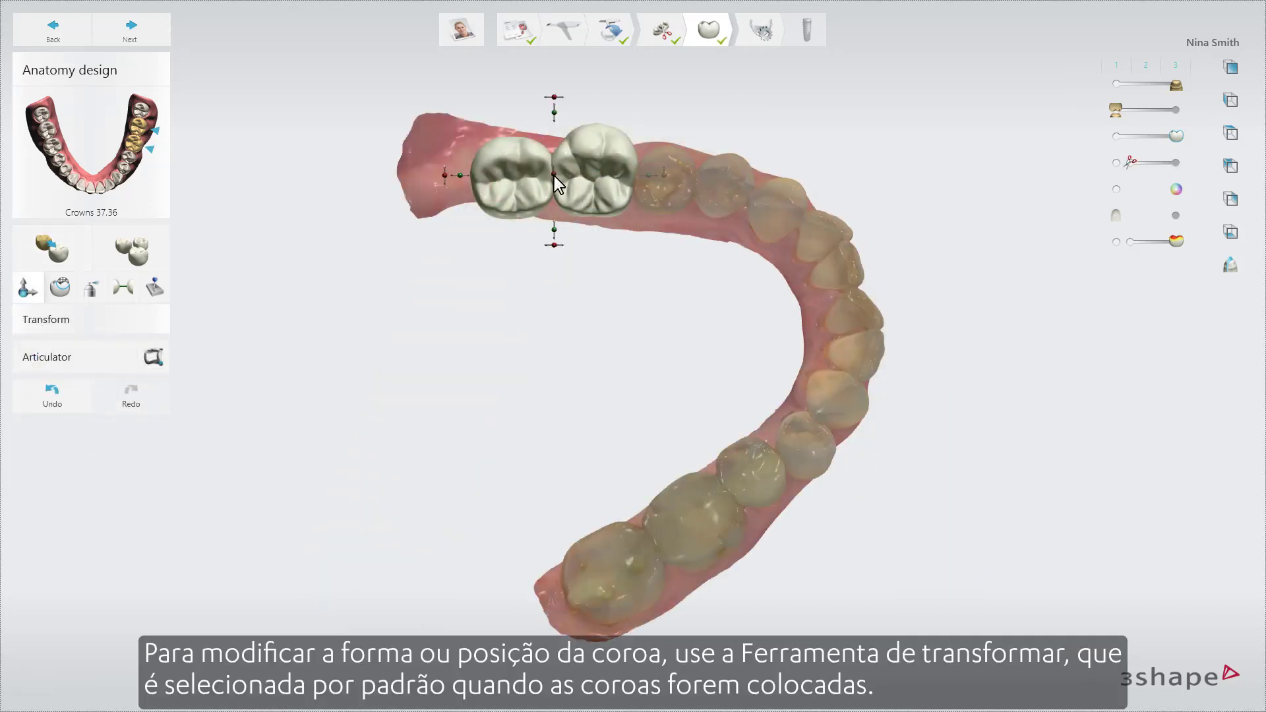
{"action": "left_click_drag", "start_coordinate": [554, 97], "coordinate": [558, 120]}
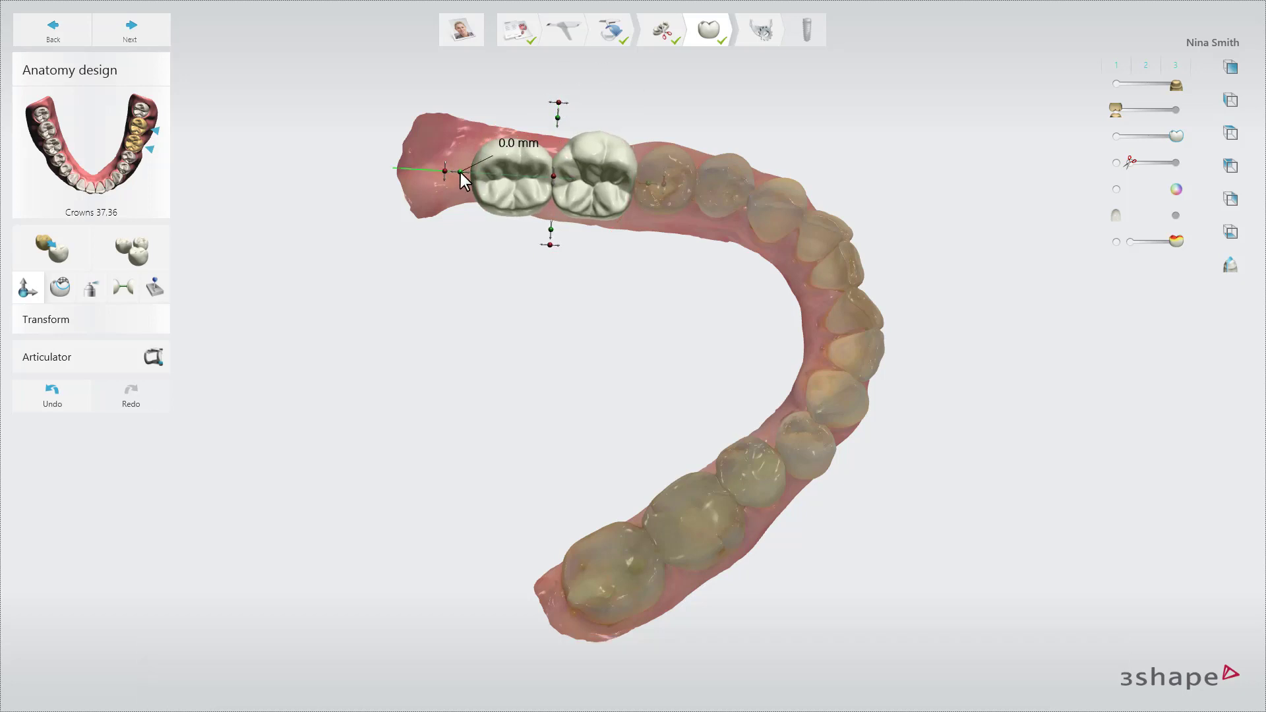
{"action": "left_click_drag", "start_coordinate": [464, 180], "coordinate": [524, 194]}
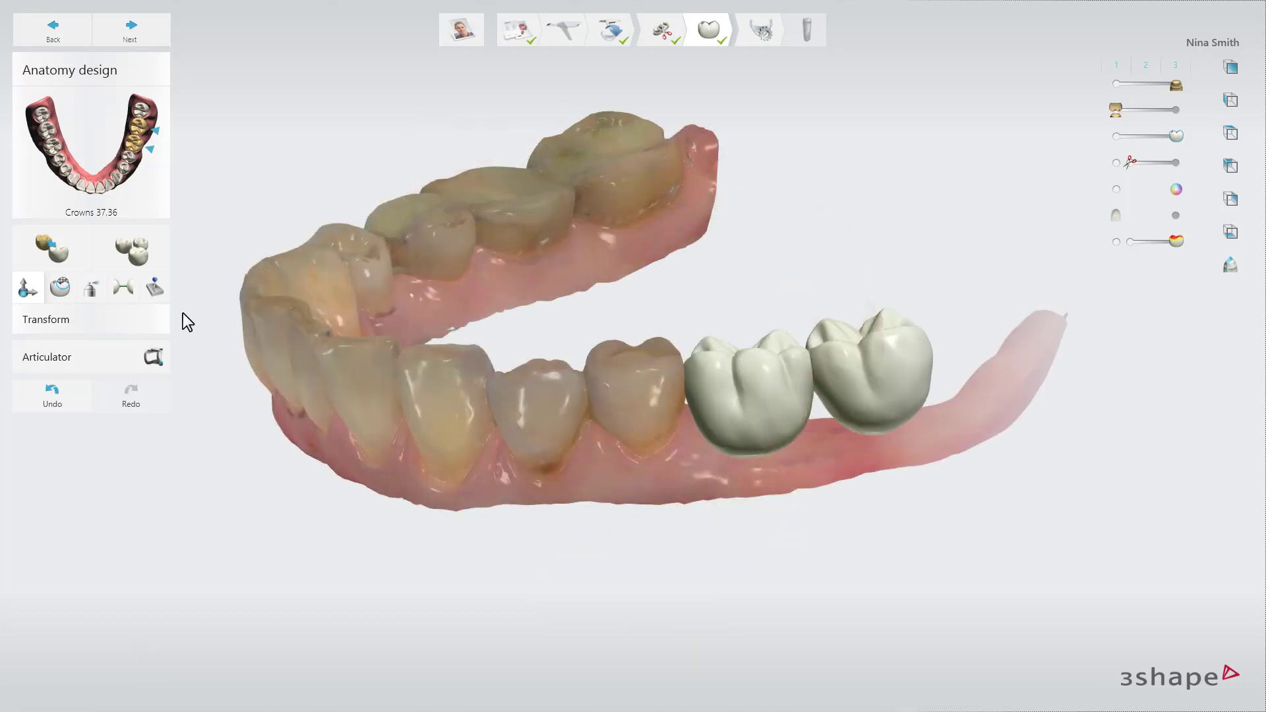
Step: Morph the first crown's cusp with a 1.10 mm tool size
{"action": "left_click", "coordinate": [60, 288]}
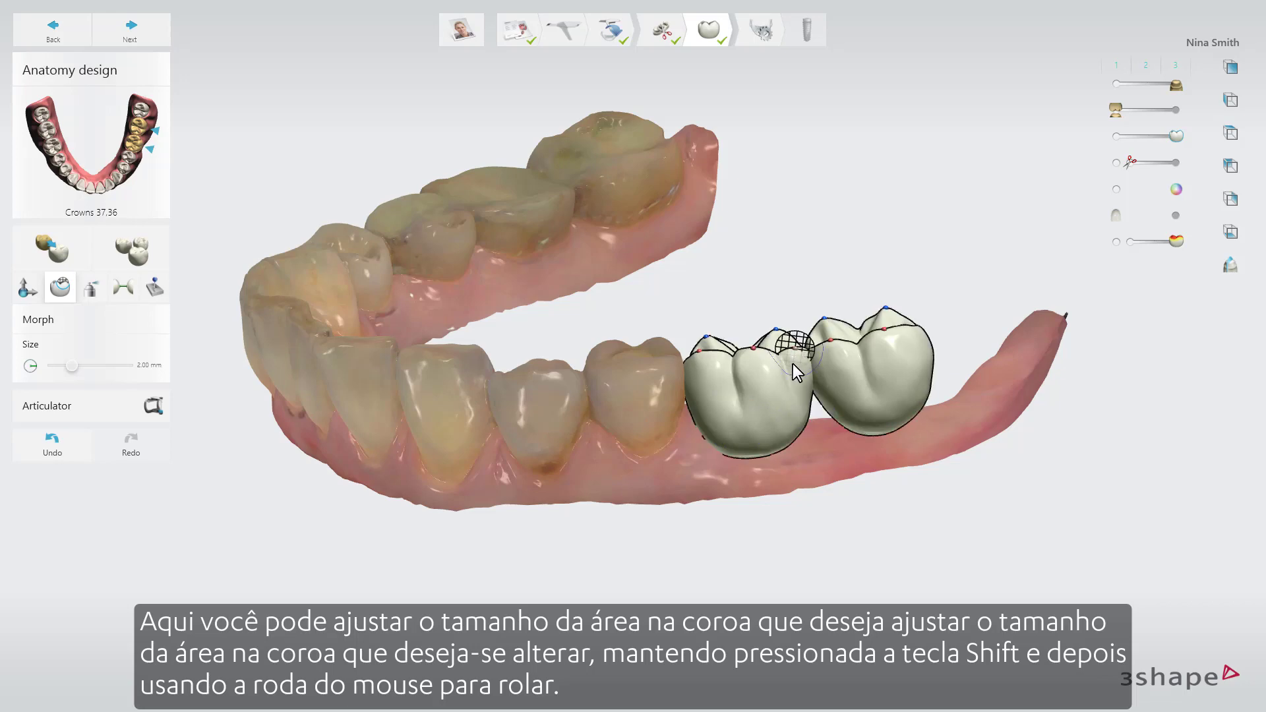
{"action": "scroll", "coordinate": [788, 374], "scroll_direction": "up", "scroll_amount": 5, "text": "shift"}
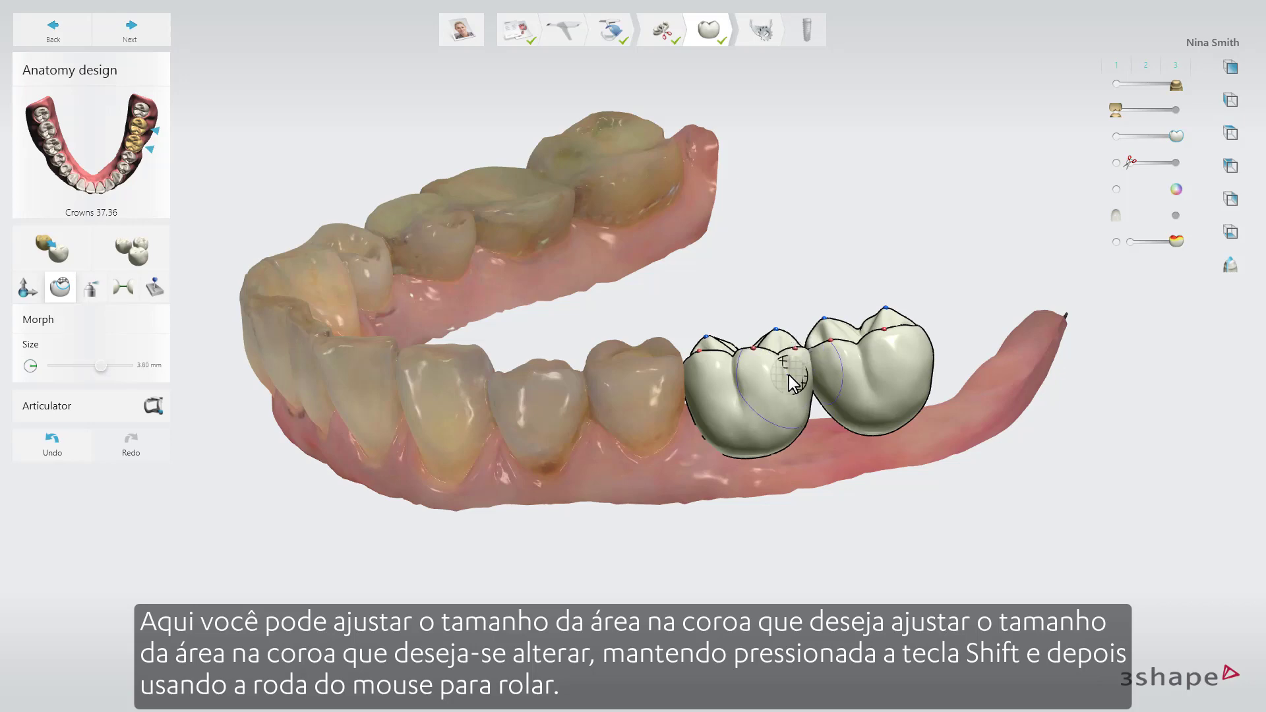
{"action": "scroll", "coordinate": [789, 374], "scroll_direction": "down", "scroll_amount": 4, "text": "shift"}
{"action": "scroll", "coordinate": [789, 374], "scroll_direction": "down", "scroll_amount": 5, "text": "shift"}
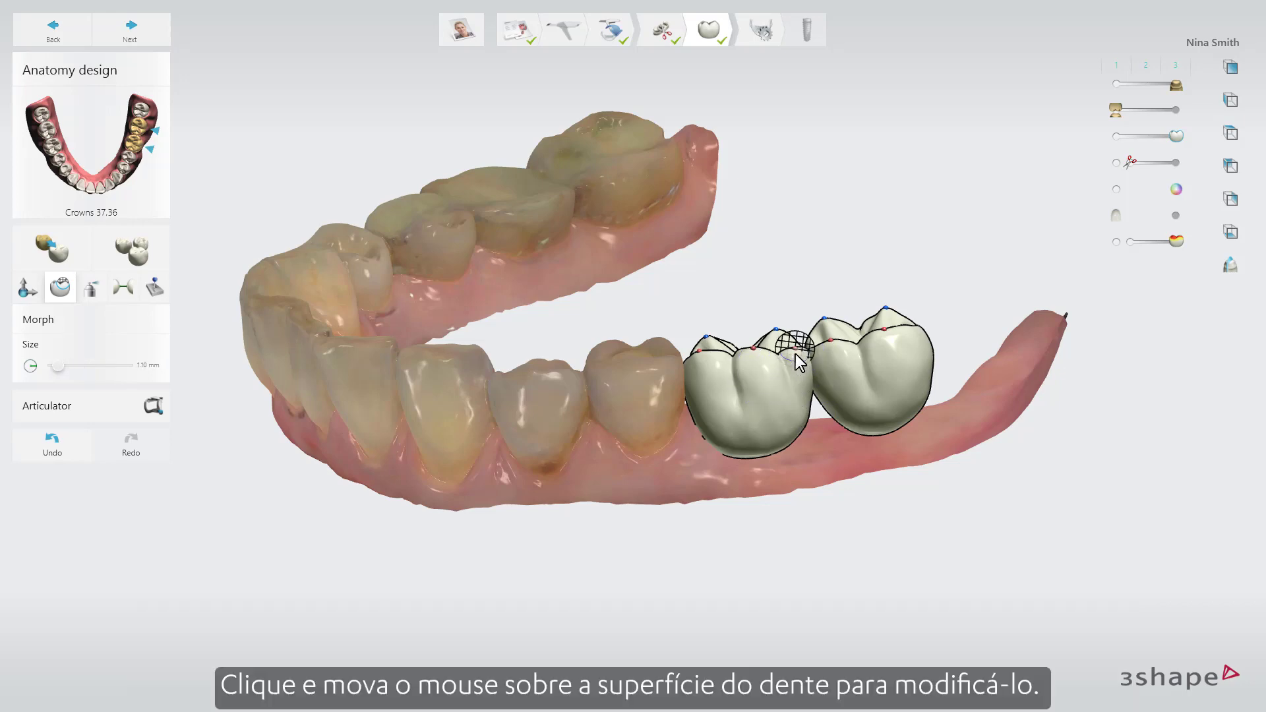
{"action": "left_click_drag", "start_coordinate": [796, 354], "coordinate": [795, 350]}
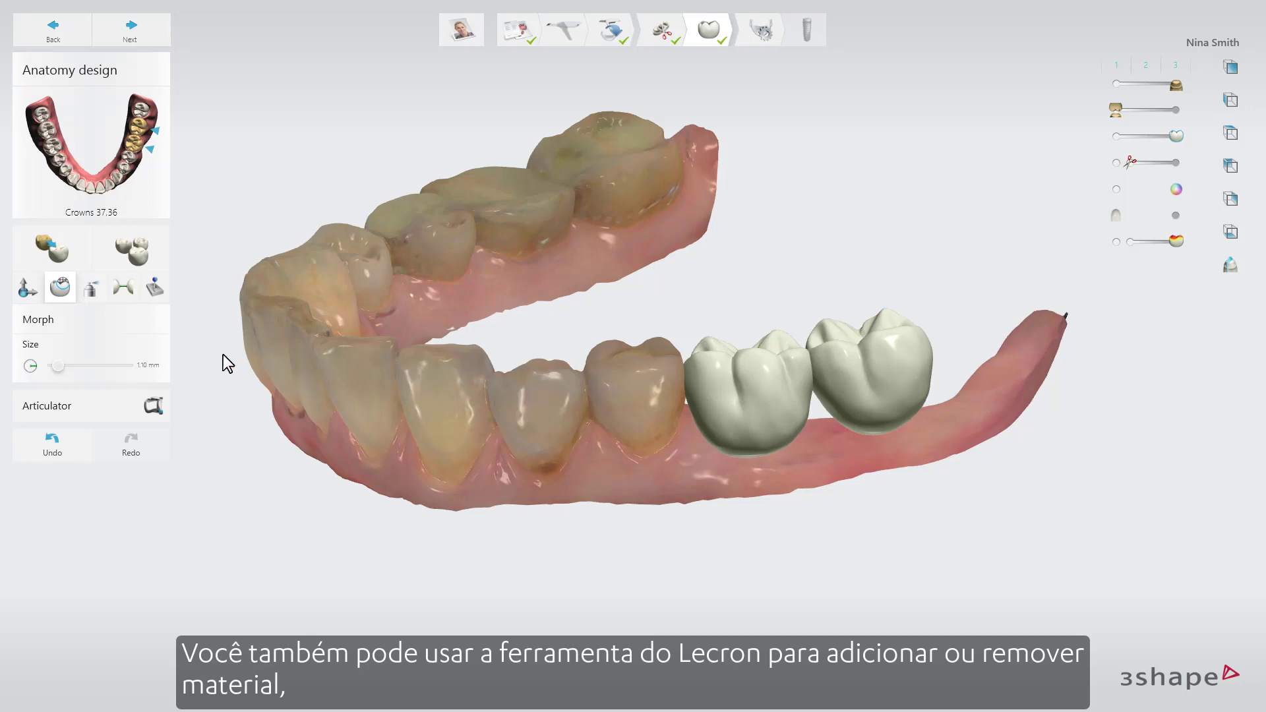
Step: Use the Wax knife in Remove mode, then smooth a small spot on the crown
{"action": "left_click", "coordinate": [93, 294]}
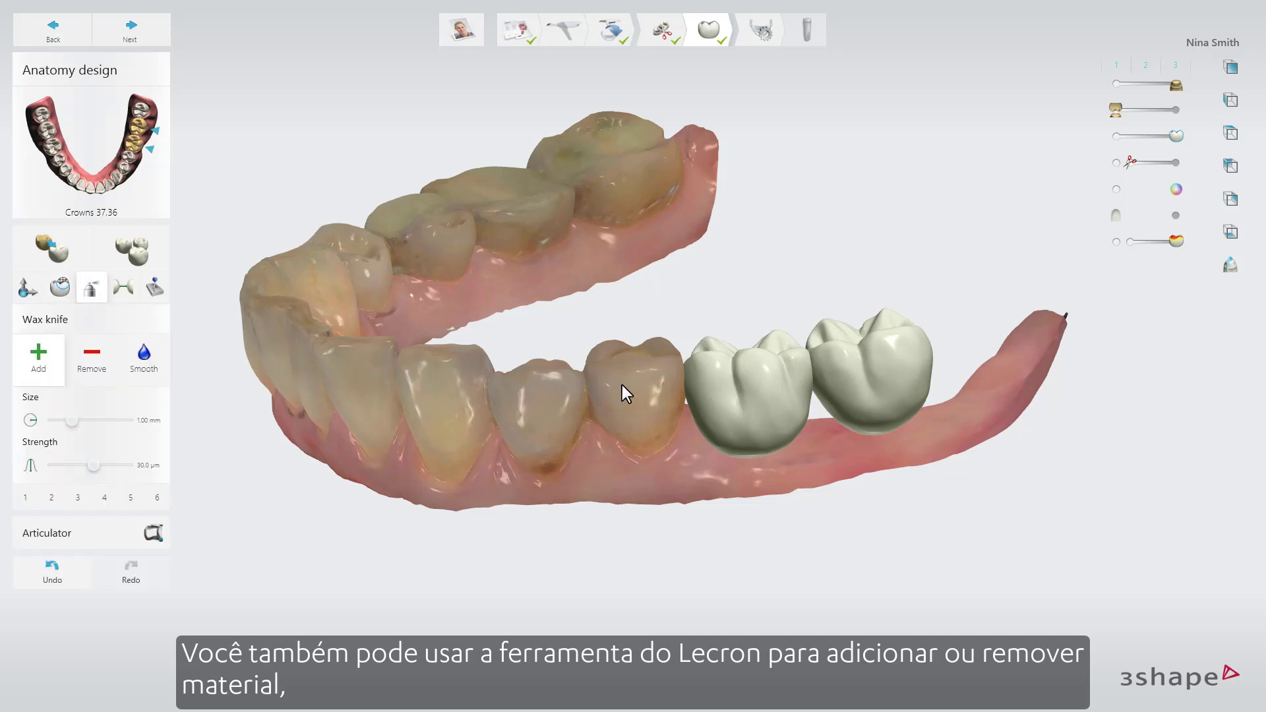
{"action": "key", "text": "shift"}
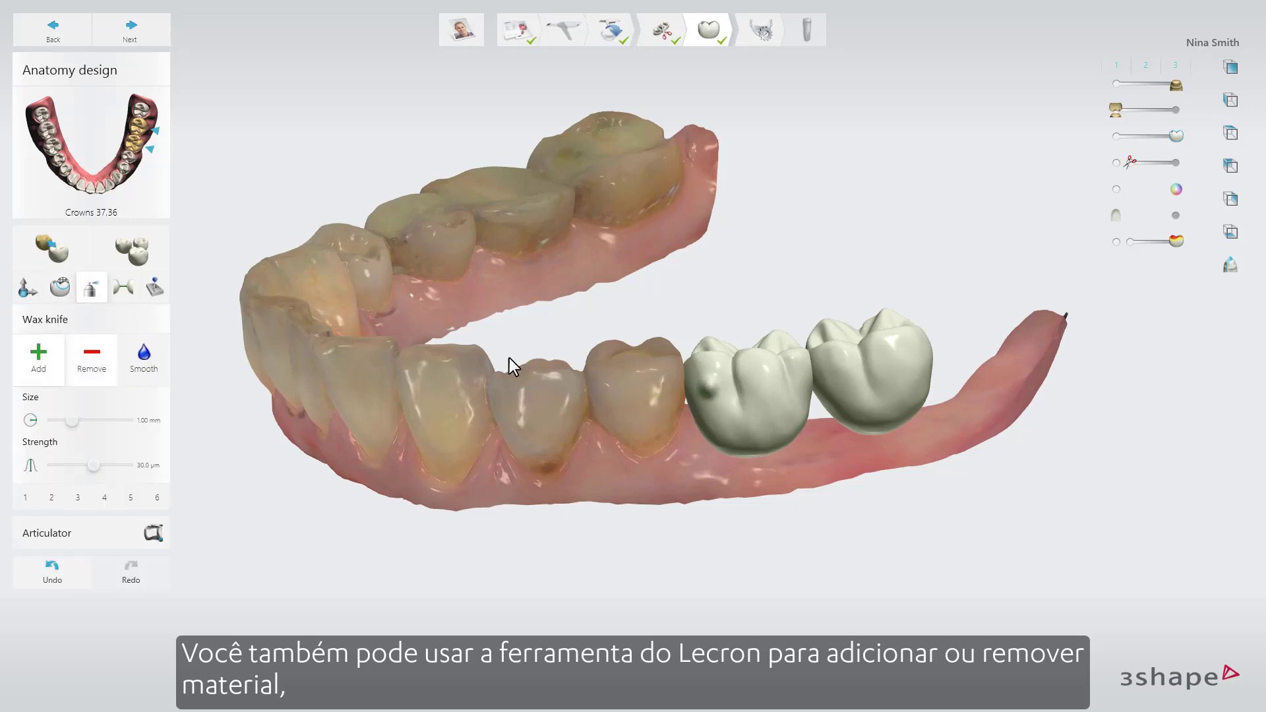
{"action": "left_click", "coordinate": [157, 351]}
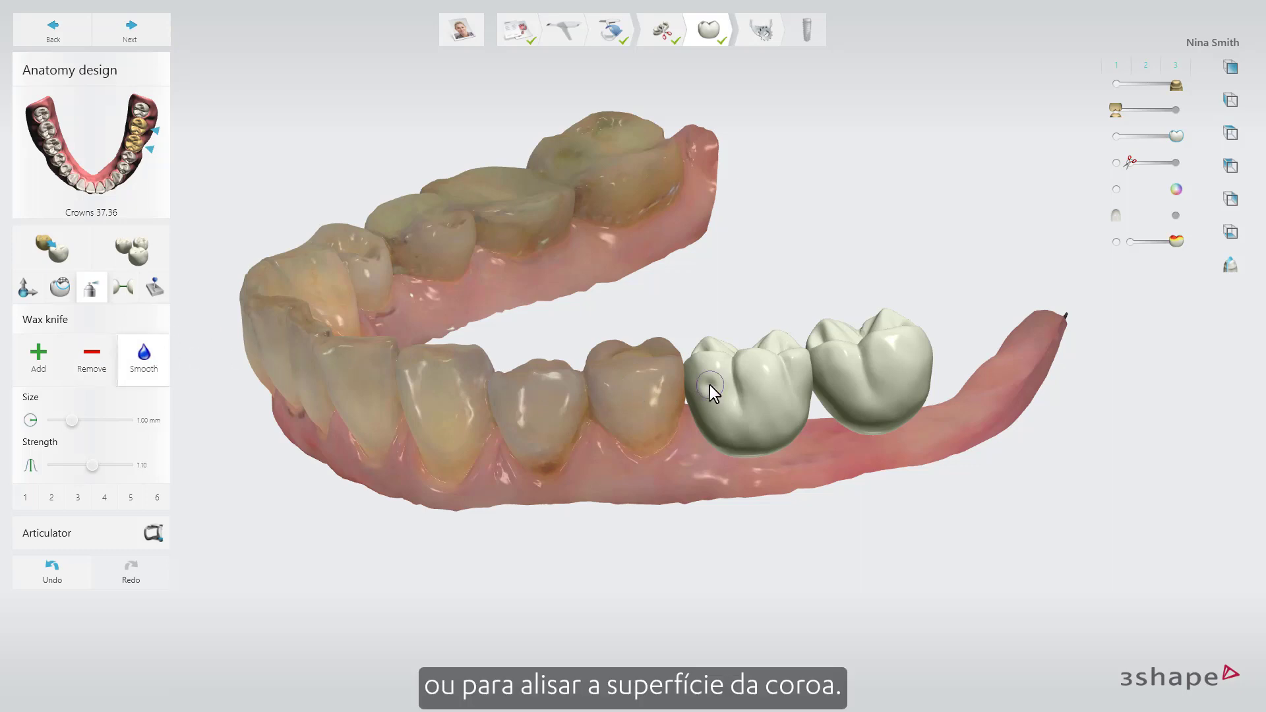
{"action": "left_click", "coordinate": [124, 293]}
Step: Show the upper antagonist translucently and apply a 0.03 mm occlusal offset to the crowns
{"action": "left_click_drag", "start_coordinate": [1121, 111], "coordinate": [1162, 114]}
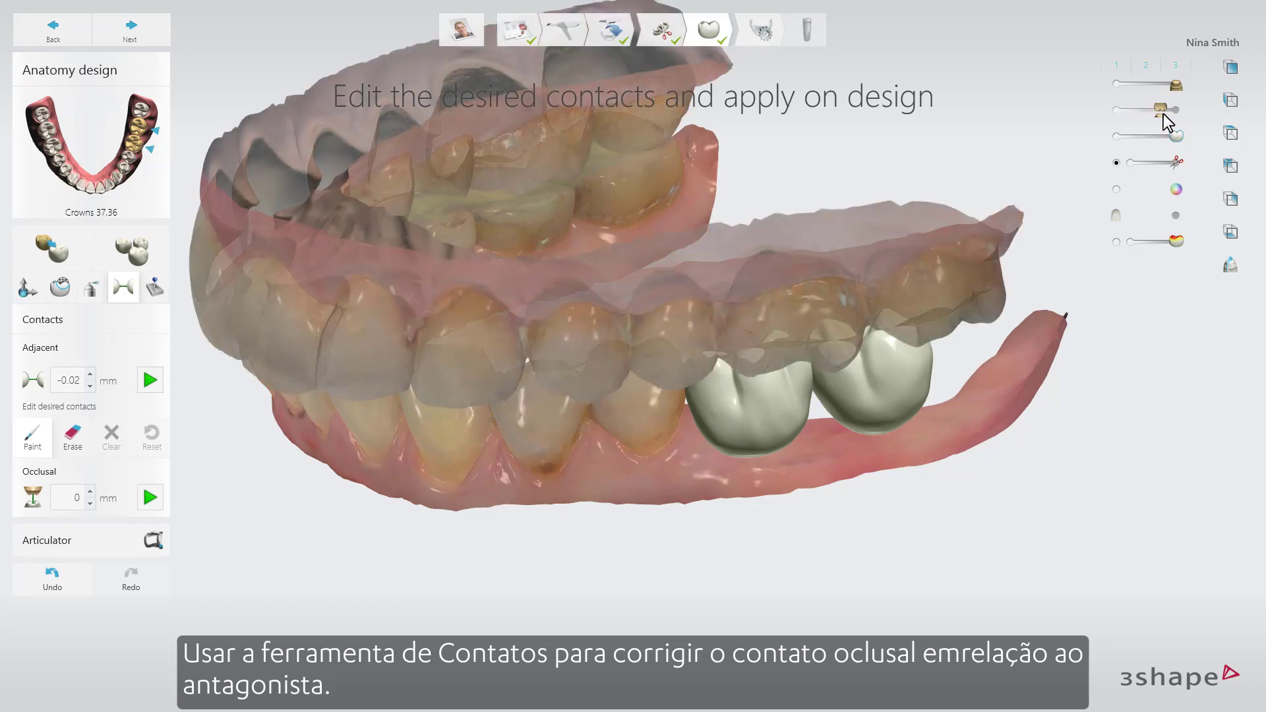
{"action": "right_click_drag", "start_coordinate": [948, 159], "coordinate": [947, 232]}
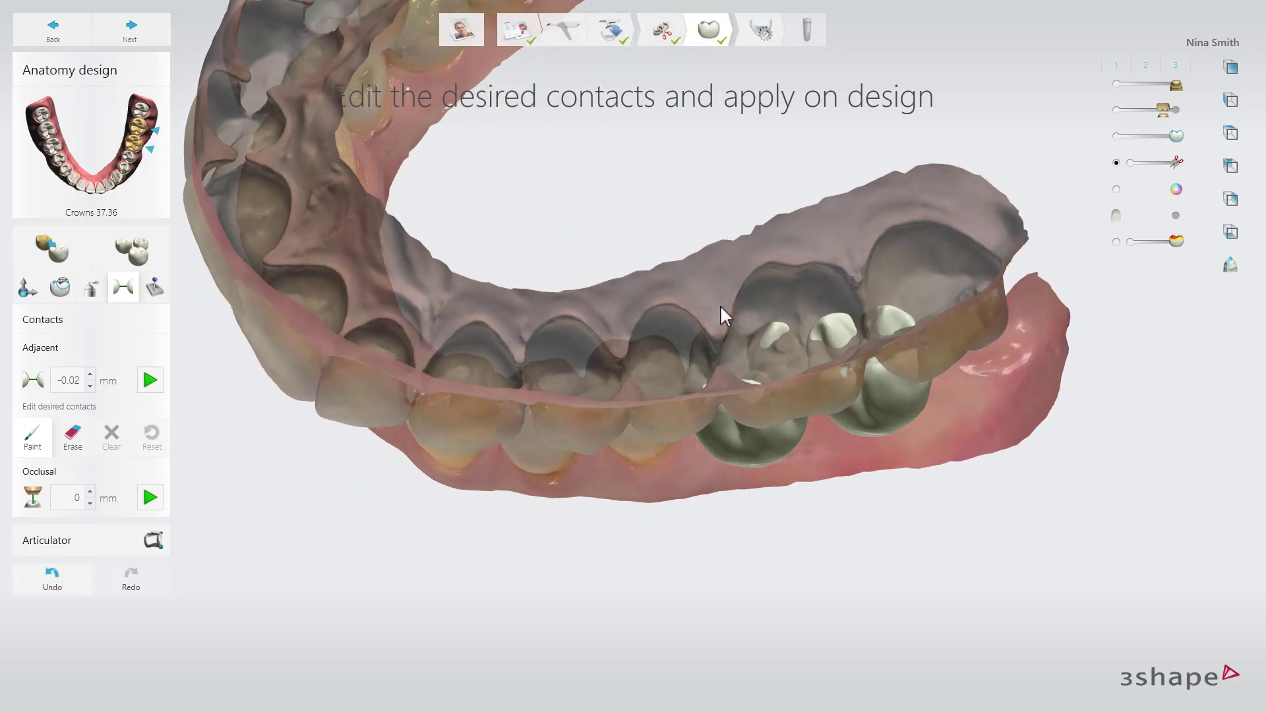
{"action": "left_click", "coordinate": [91, 491]}
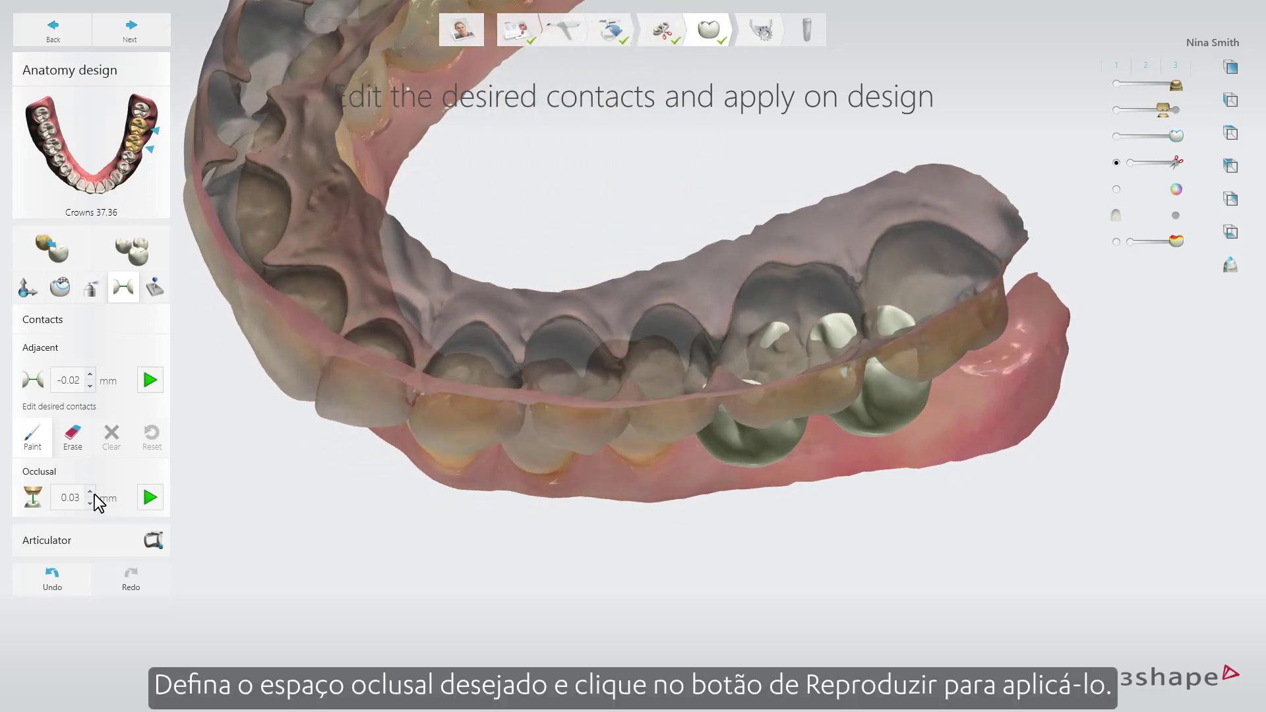
{"action": "left_click", "coordinate": [150, 498]}
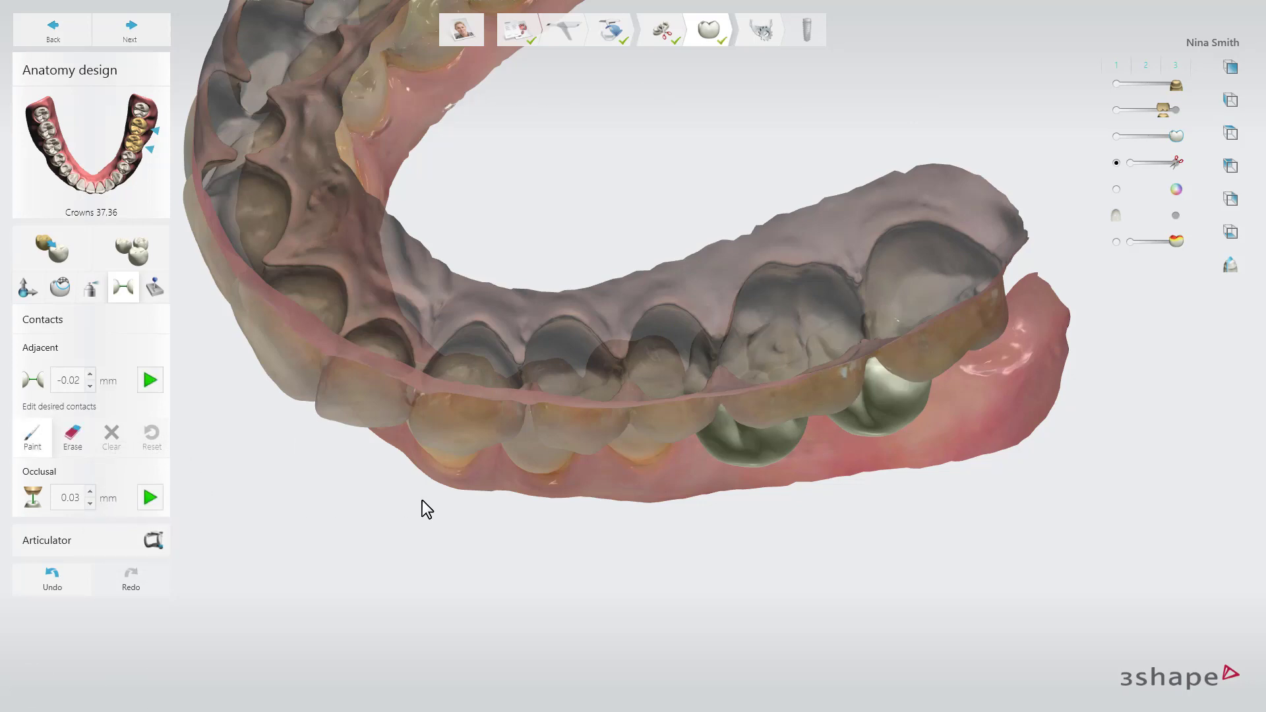
{"action": "right_click_drag", "start_coordinate": [424, 545], "coordinate": [236, 417]}
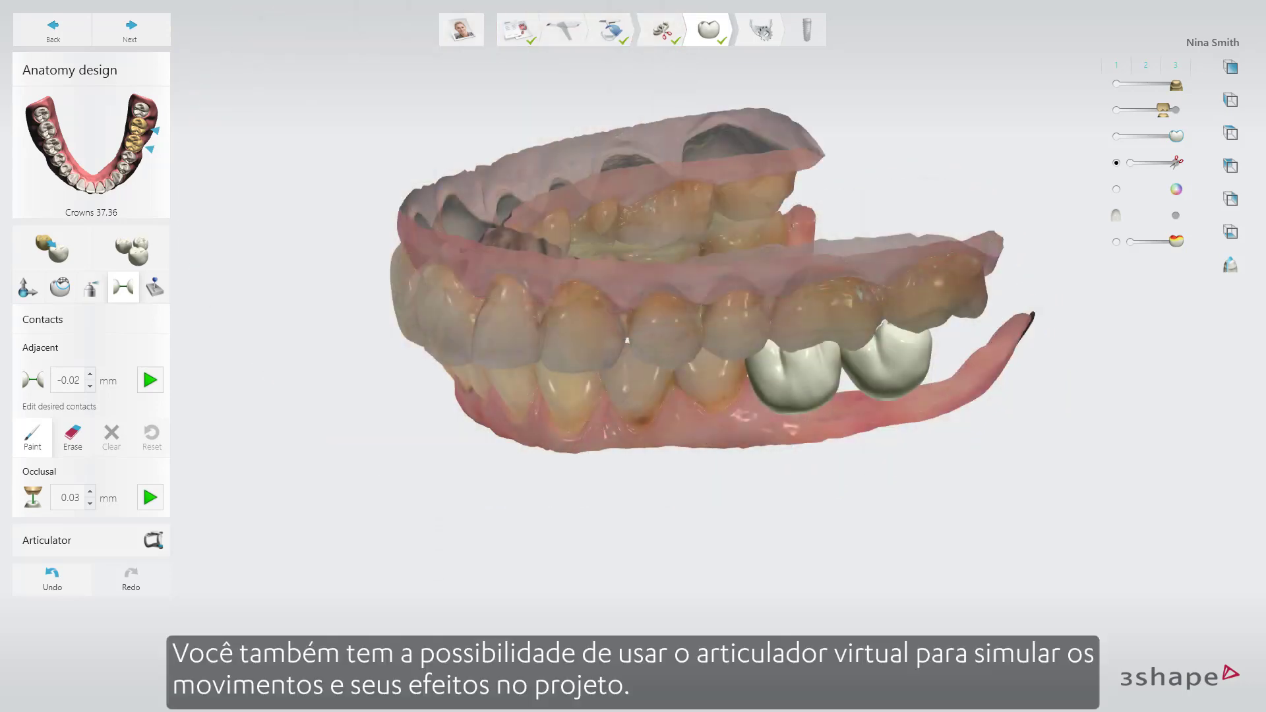
Step: Run the virtual articulator's jaw movement and adapt crowns 37 and 36 to its contacts
{"action": "left_click", "coordinate": [154, 541]}
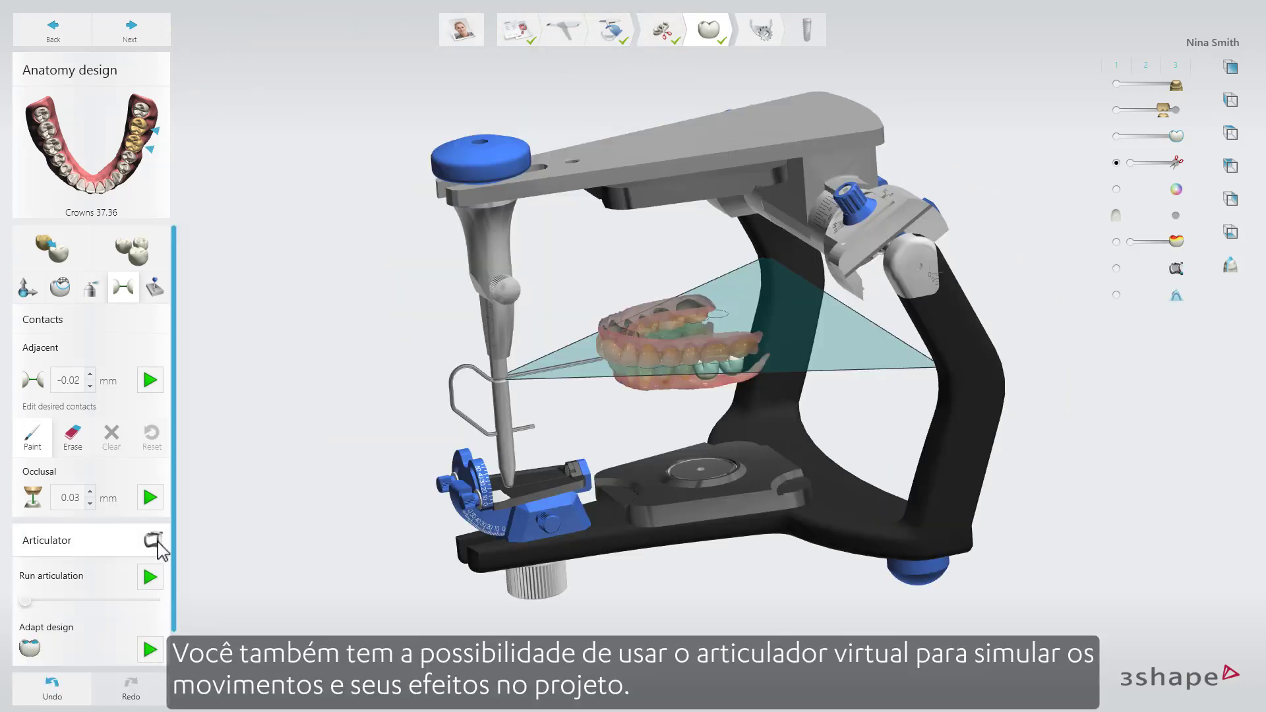
{"action": "left_click", "coordinate": [150, 577]}
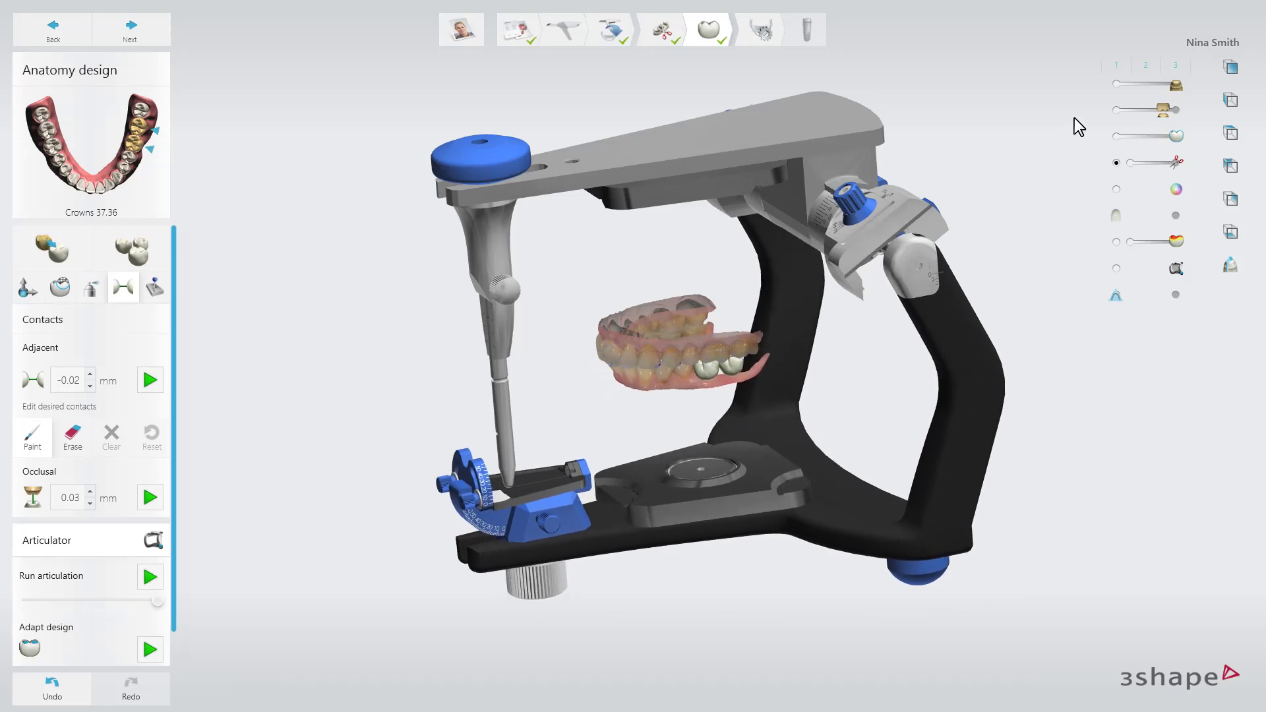
{"action": "left_click", "coordinate": [1116, 109]}
{"action": "right_click_drag", "start_coordinate": [791, 283], "coordinate": [732, 340]}
{"action": "left_click", "coordinate": [152, 650]}
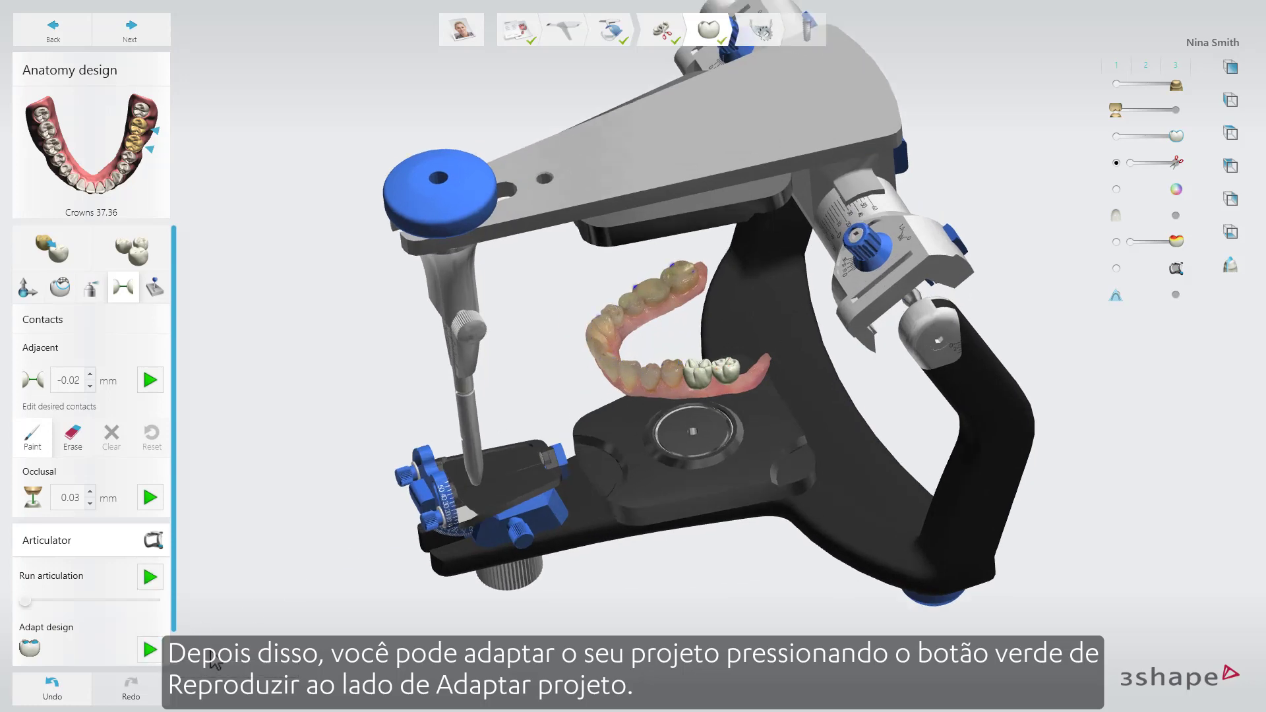